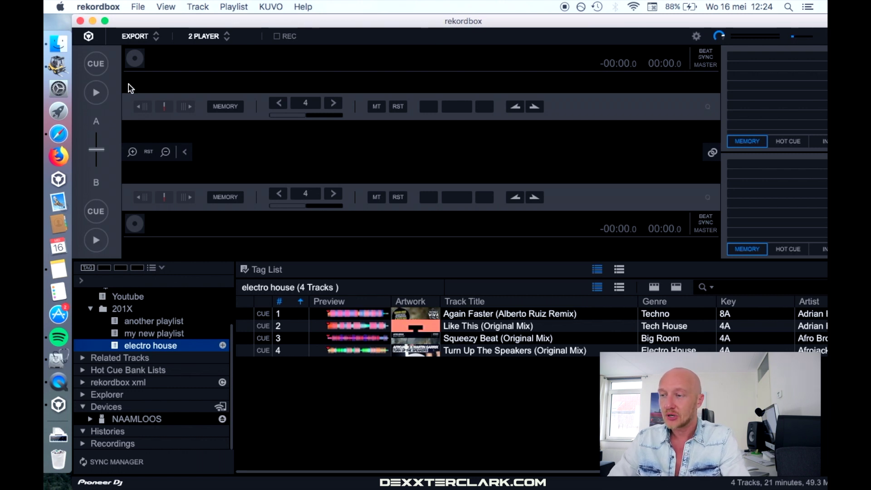
Open Preferences from the rekordbox menu and go to the CDJ & Device section.
{"action": "left_click", "coordinate": [106, 8]}
{"action": "left_click", "coordinate": [130, 41]}
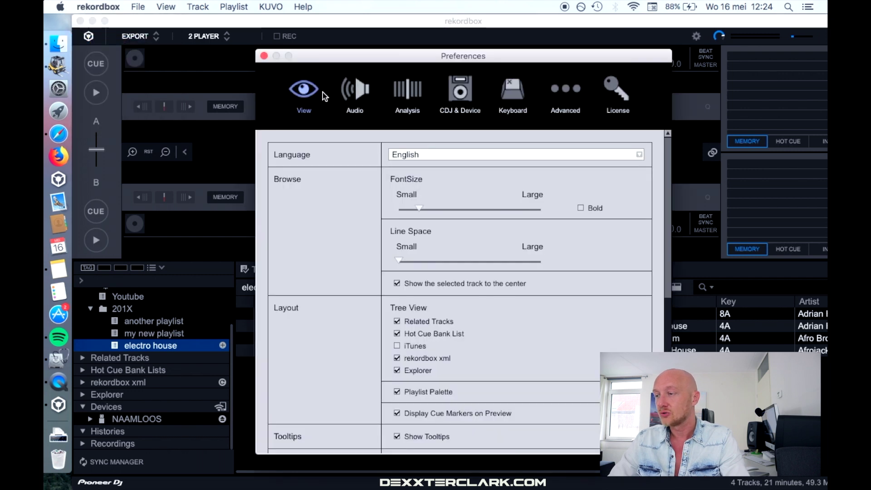
{"action": "left_click", "coordinate": [468, 101]}
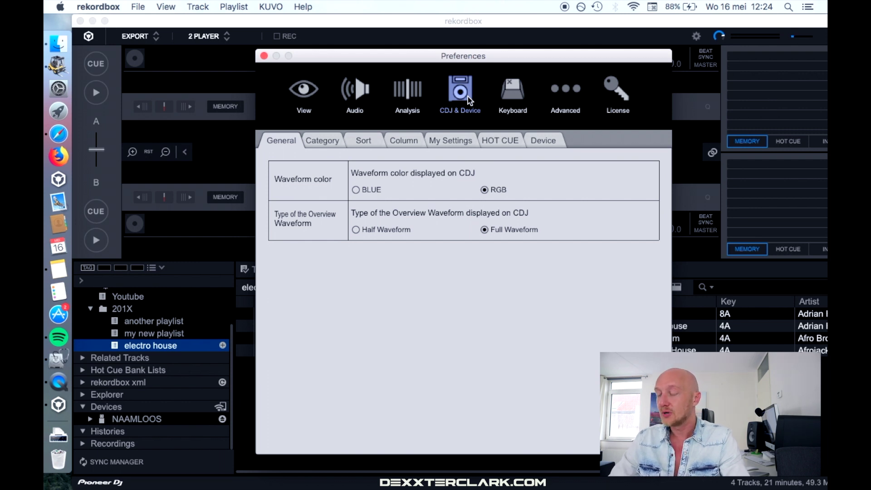
Show the My Settings tab with its play mode, jog mode and quantize options.
{"action": "left_click", "coordinate": [455, 141]}
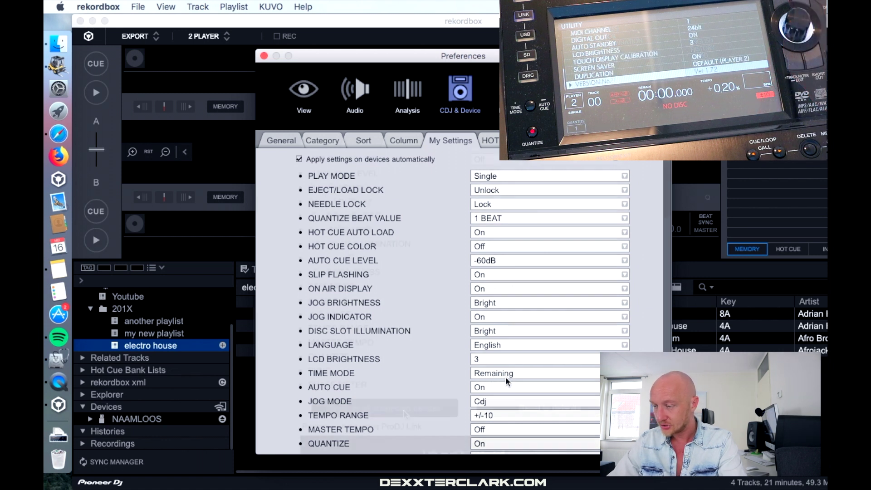
{"action": "scroll", "coordinate": [415, 354], "scroll_direction": "down", "scroll_amount": 3}
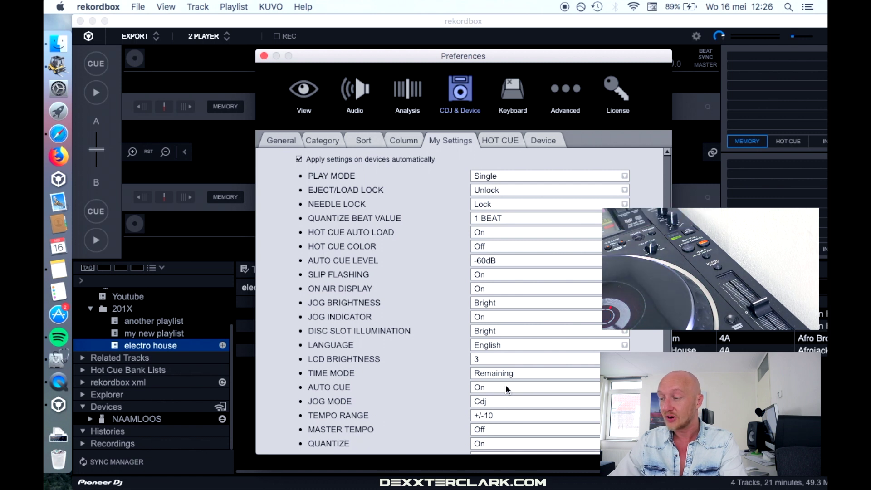
Choose Vinyl for JOG MODE and ±6 for TEMPO RANGE in My Settings.
{"action": "left_click", "coordinate": [505, 401]}
{"action": "left_click", "coordinate": [500, 425]}
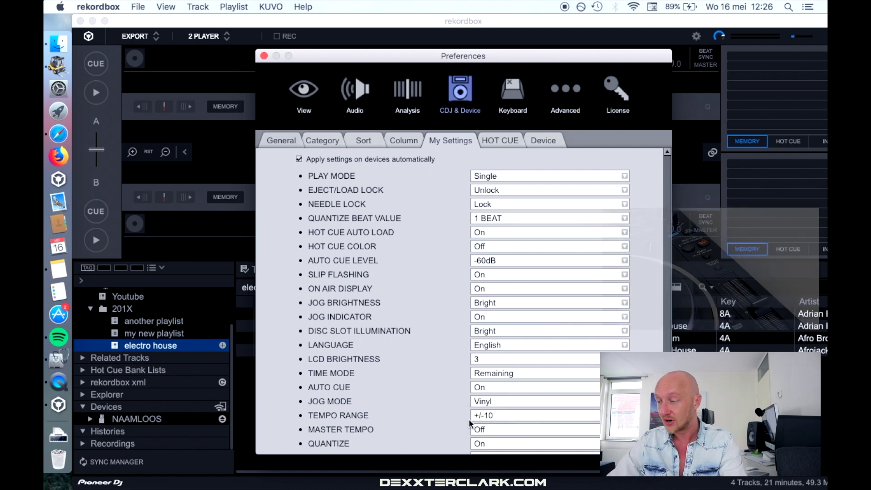
{"action": "scroll", "coordinate": [401, 418], "scroll_direction": "down", "scroll_amount": 5}
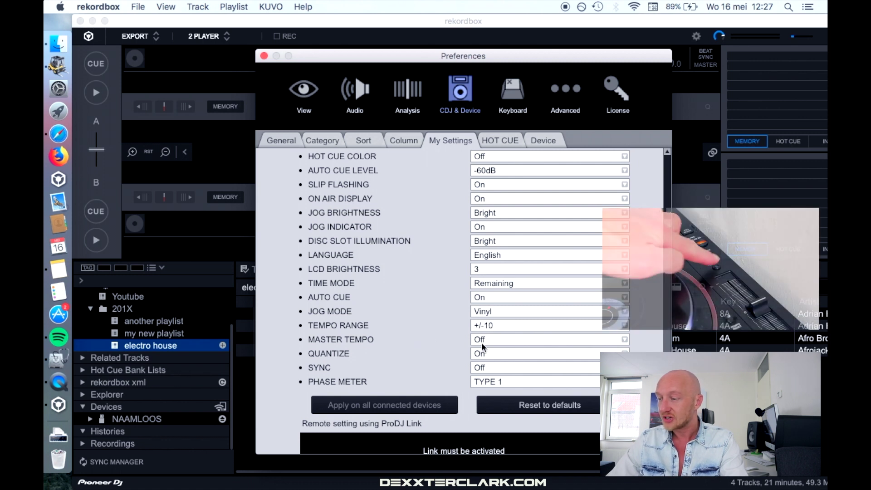
{"action": "left_click", "coordinate": [487, 341]}
{"action": "left_click", "coordinate": [492, 326]}
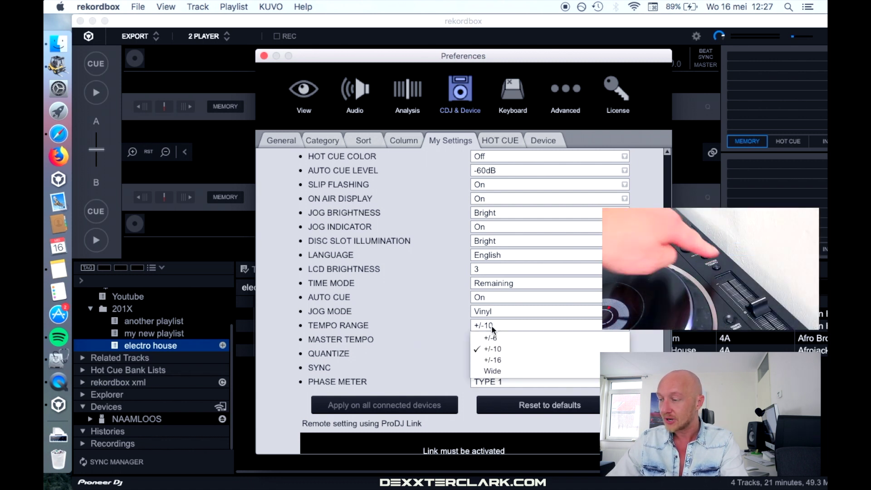
{"action": "left_click", "coordinate": [520, 336]}
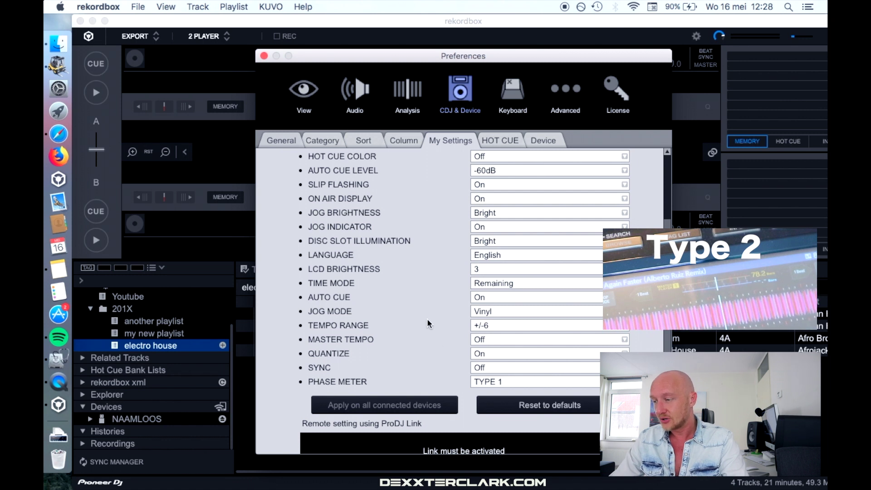
{"action": "scroll", "coordinate": [420, 344], "scroll_direction": "down", "scroll_amount": 2}
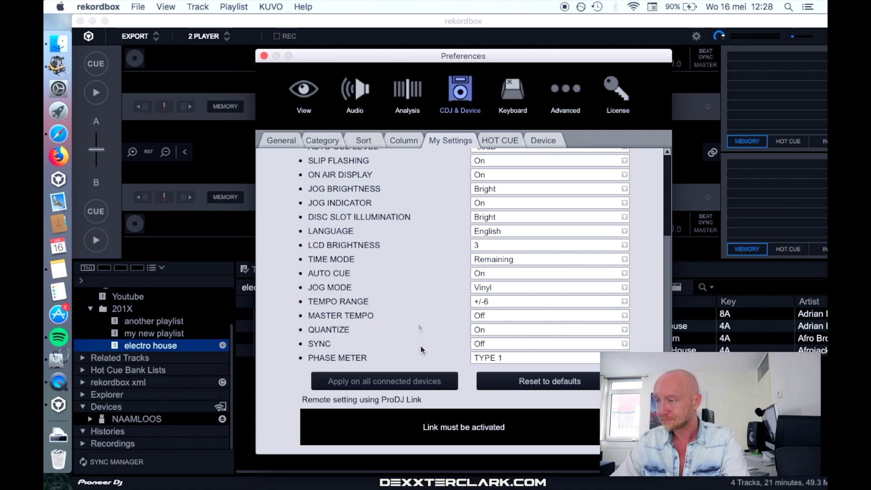
Close Preferences and display the NAAMLOOS device's My Settings tab.
{"action": "left_click", "coordinate": [264, 56]}
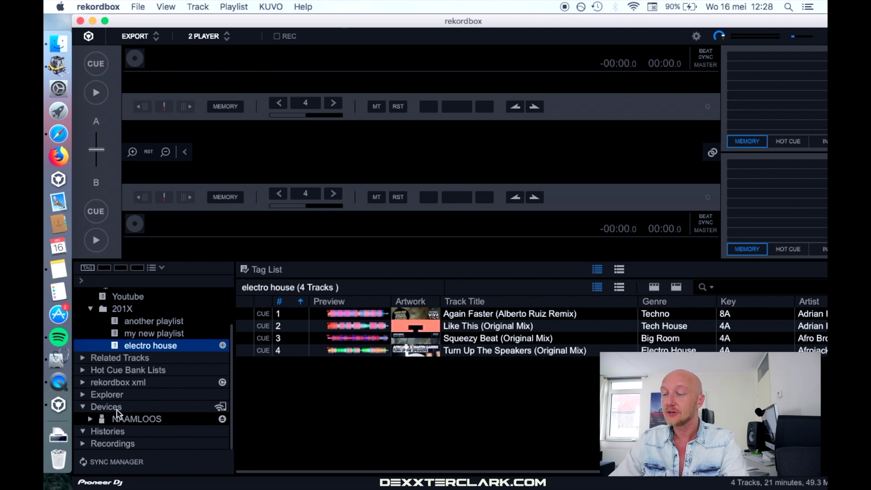
{"action": "left_click", "coordinate": [142, 420]}
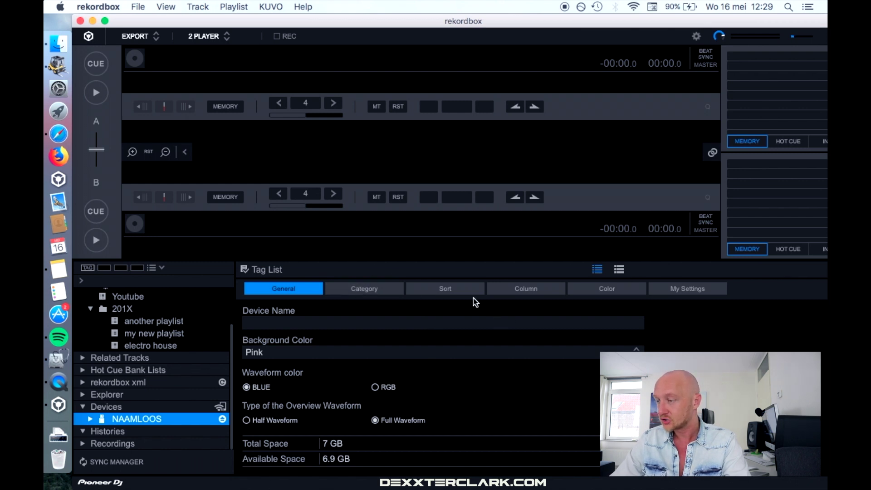
{"action": "left_click", "coordinate": [713, 294]}
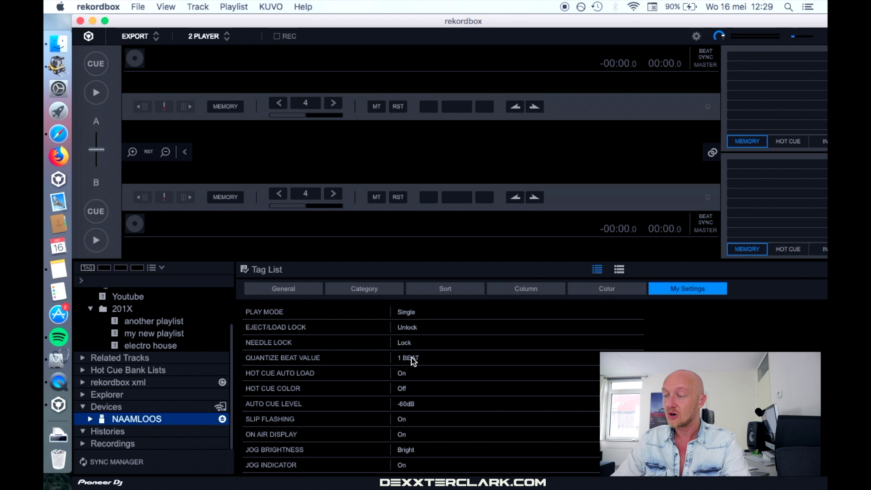
{"action": "scroll", "coordinate": [423, 434], "scroll_direction": "down", "scroll_amount": 2}
{"action": "scroll", "coordinate": [423, 434], "scroll_direction": "down", "scroll_amount": 3}
{"action": "scroll", "coordinate": [423, 434], "scroll_direction": "down", "scroll_amount": 3}
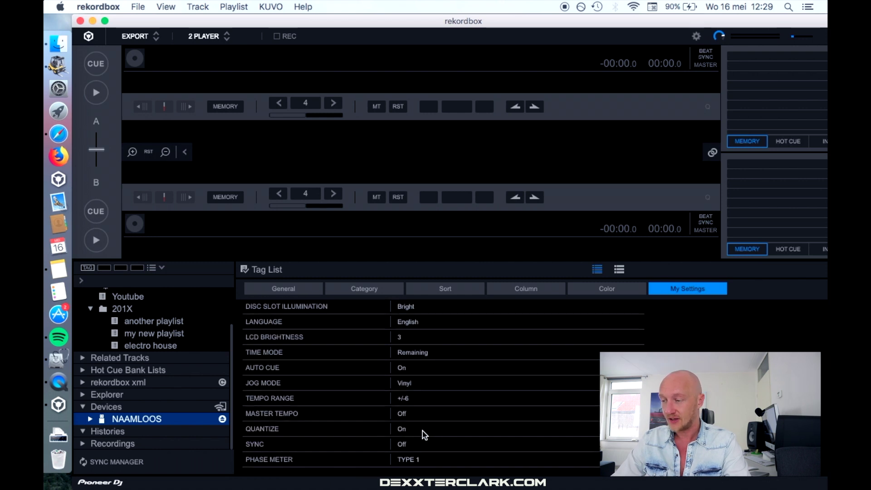
{"action": "scroll", "coordinate": [422, 434], "scroll_direction": "up", "scroll_amount": 3}
{"action": "scroll", "coordinate": [423, 435], "scroll_direction": "up", "scroll_amount": 3}
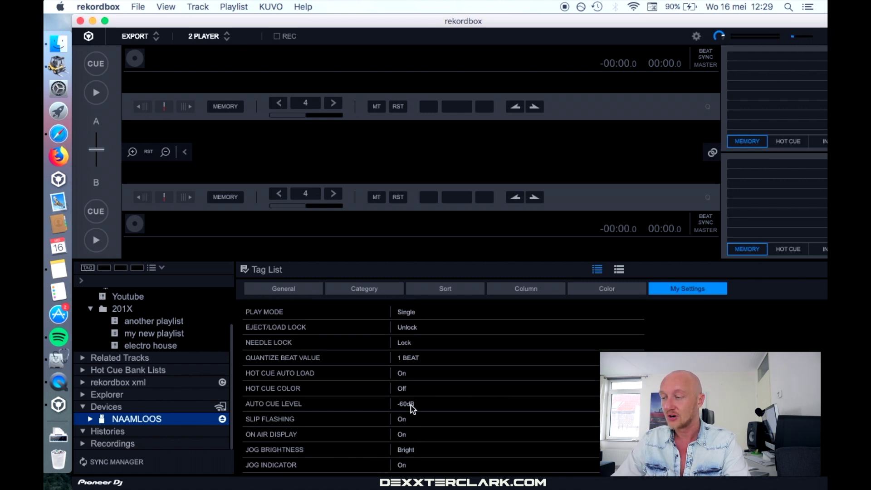
{"action": "scroll", "coordinate": [411, 409], "scroll_direction": "down", "scroll_amount": 1}
{"action": "scroll", "coordinate": [411, 408], "scroll_direction": "down", "scroll_amount": 1}
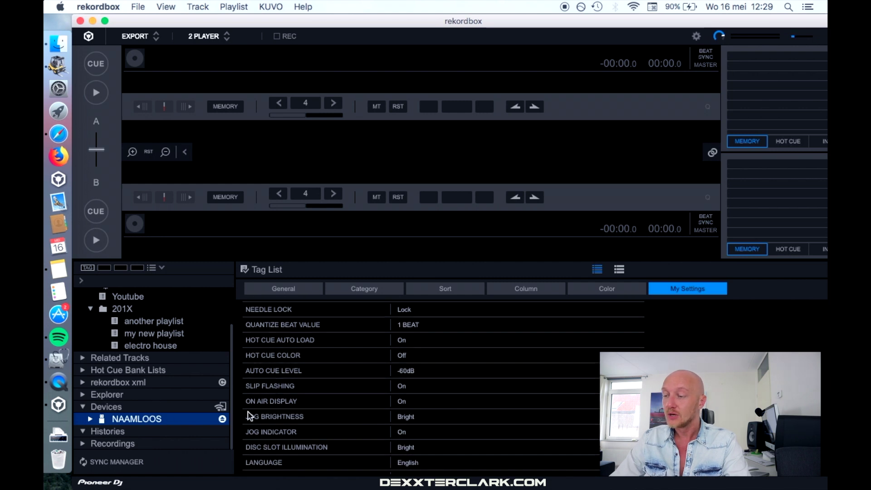
Remove the NAAMLOOS drive using the eject icon beside it under Devices.
{"action": "left_click", "coordinate": [223, 419]}
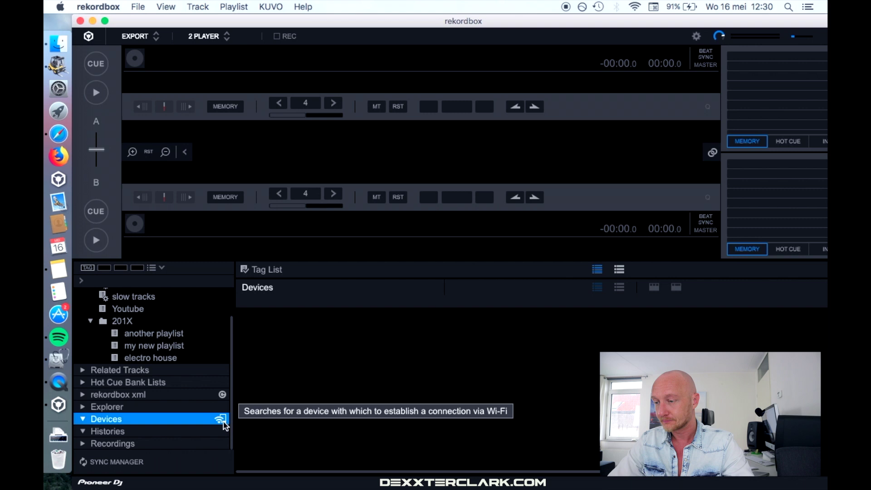
{"action": "left_click", "coordinate": [222, 420]}
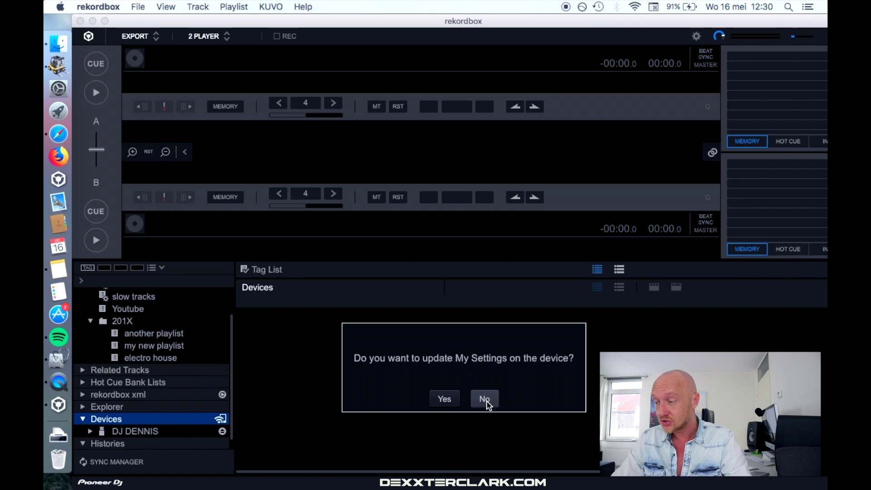
{"action": "left_click", "coordinate": [455, 403]}
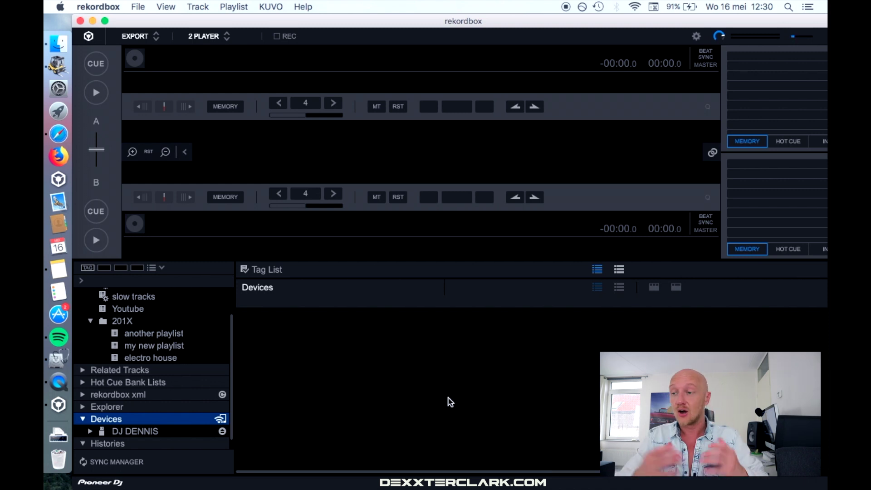
{"action": "left_click", "coordinate": [108, 7]}
{"action": "left_click", "coordinate": [124, 39]}
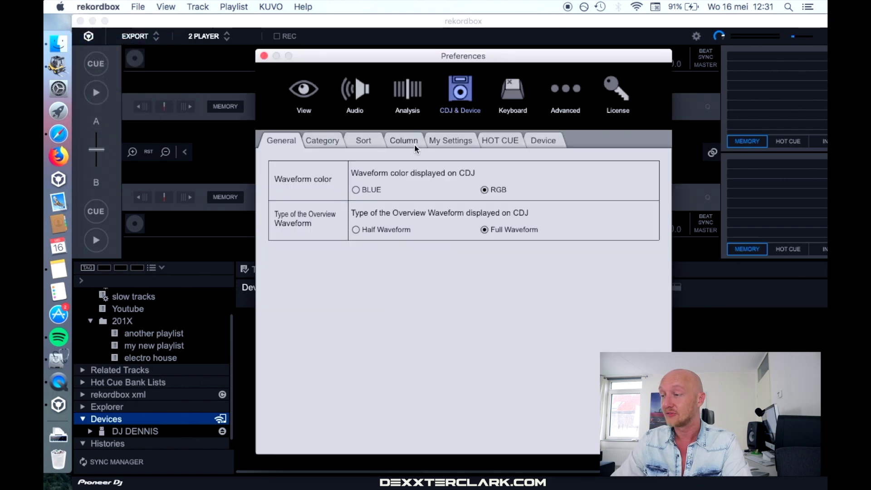
{"action": "left_click", "coordinate": [448, 141]}
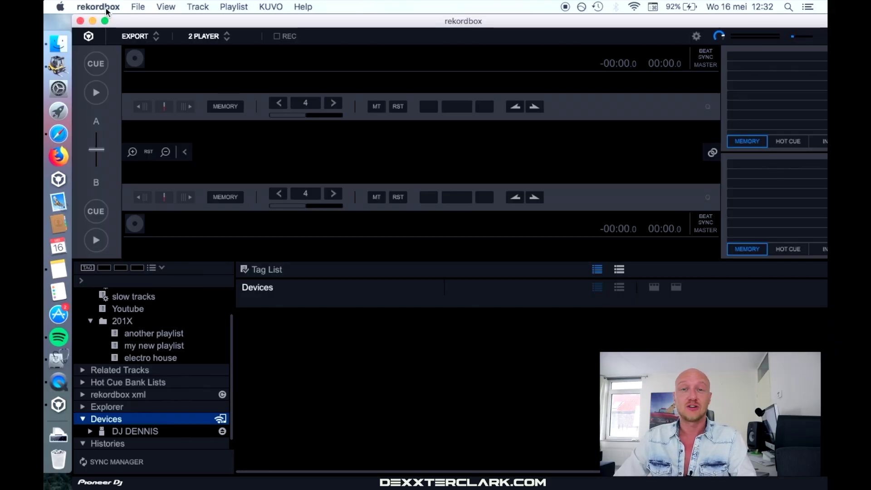
{"action": "left_click", "coordinate": [108, 9]}
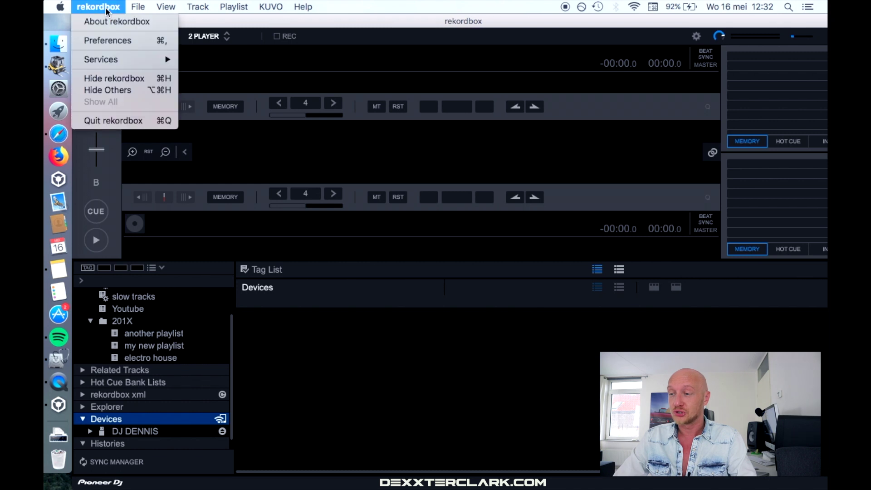
{"action": "left_click", "coordinate": [116, 39]}
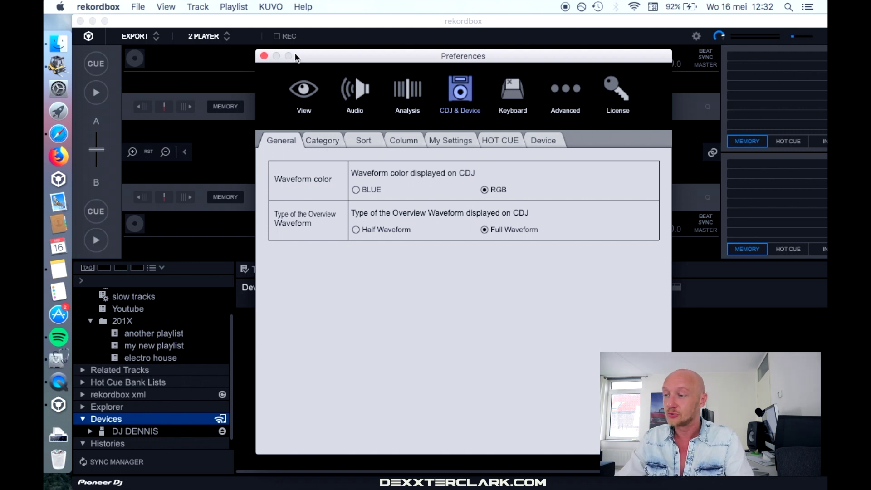
{"action": "left_click", "coordinate": [264, 56]}
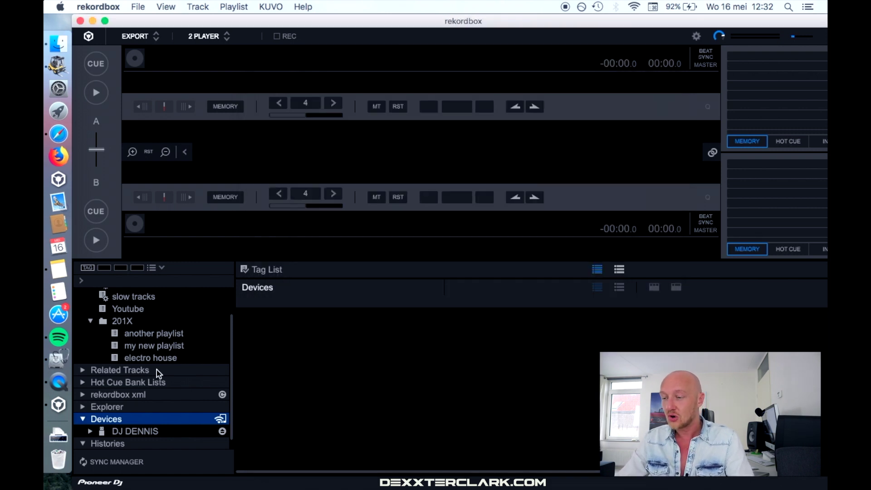
Select the DJ DENNIS USB device and review its My Settings and General tabs.
{"action": "left_click", "coordinate": [148, 436]}
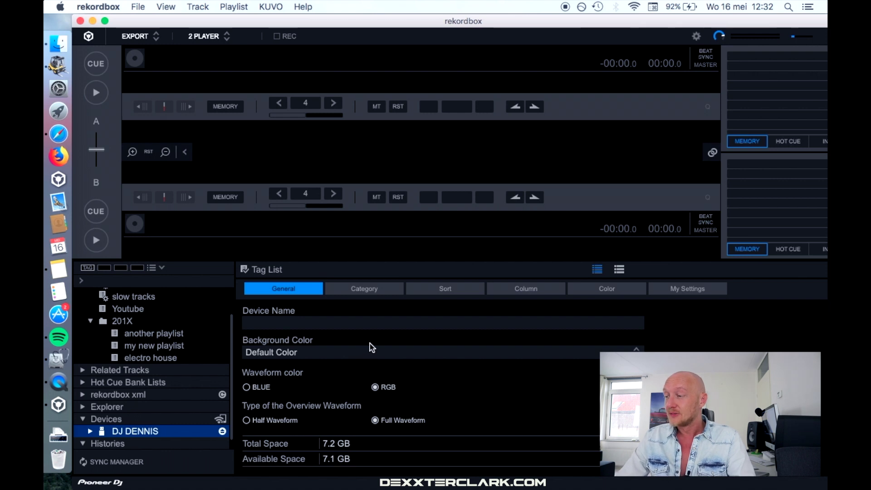
{"action": "left_click", "coordinate": [703, 292]}
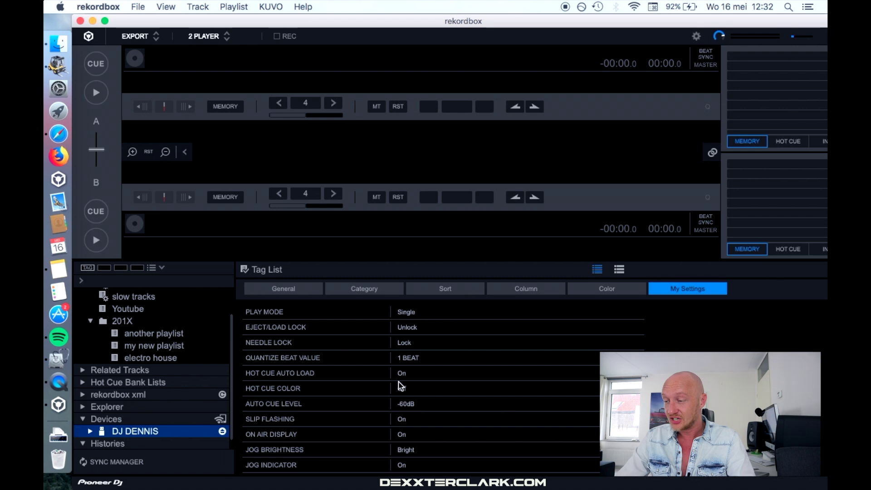
{"action": "left_click", "coordinate": [303, 293]}
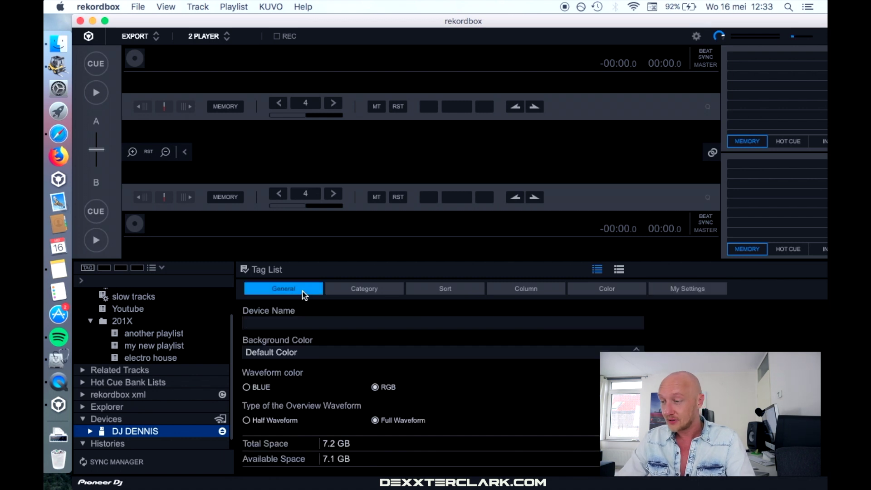
Show the device's Category lists and select the Artist and Album categories.
{"action": "left_click", "coordinate": [358, 288]}
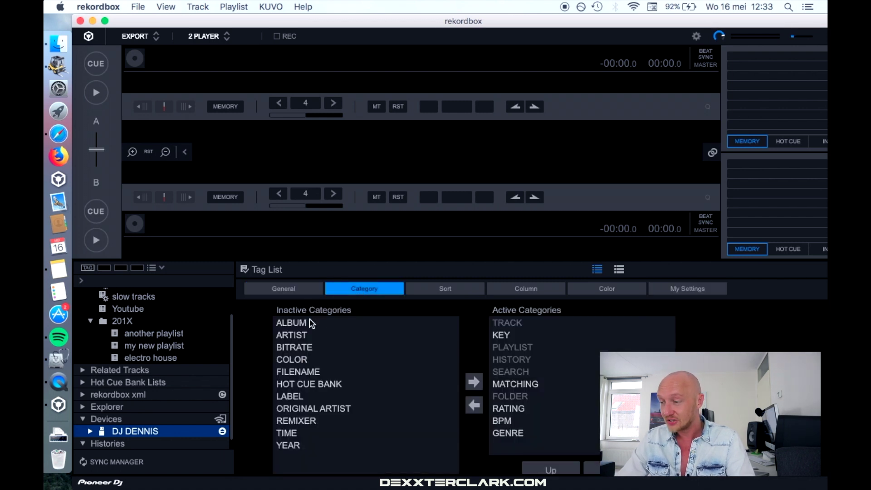
{"action": "left_click", "coordinate": [348, 333]}
{"action": "left_click", "coordinate": [345, 322]}
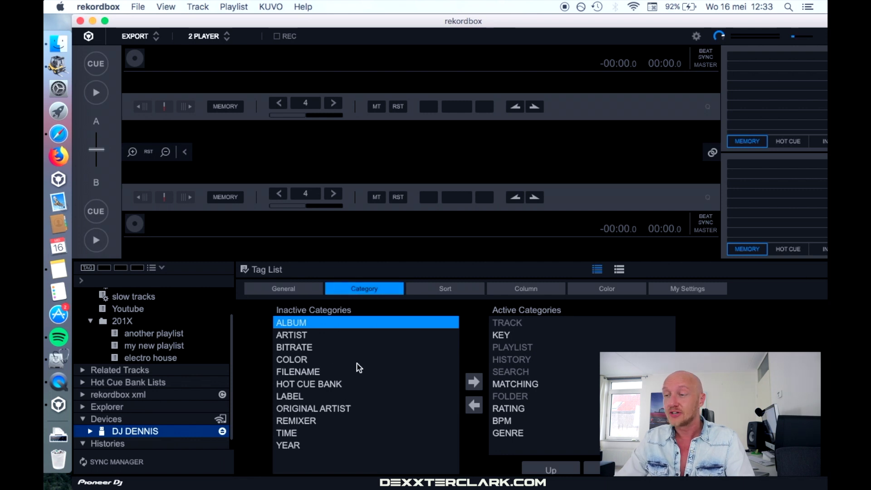
{"action": "left_click", "coordinate": [99, 6]}
{"action": "left_click", "coordinate": [115, 40]}
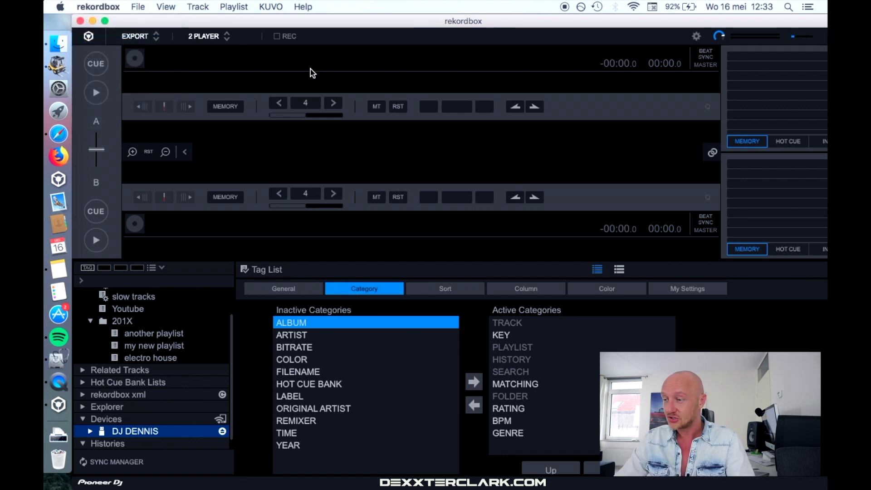
{"action": "left_click", "coordinate": [325, 139]}
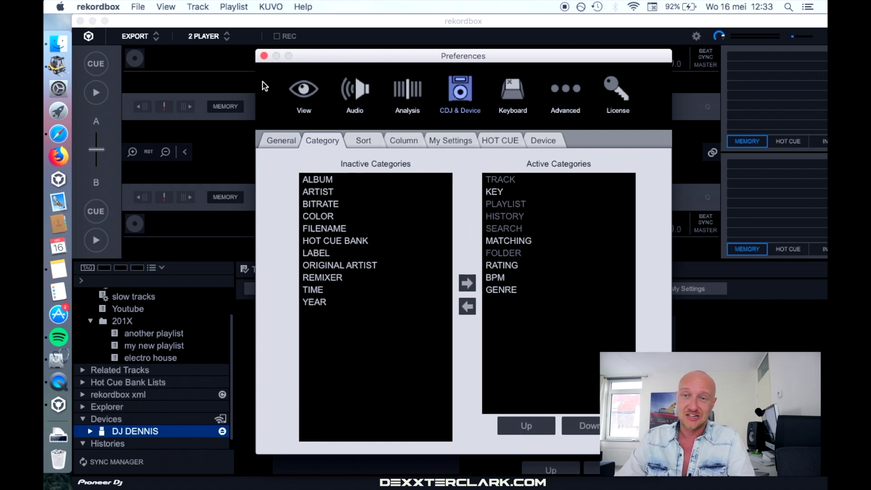
{"action": "left_click", "coordinate": [264, 56]}
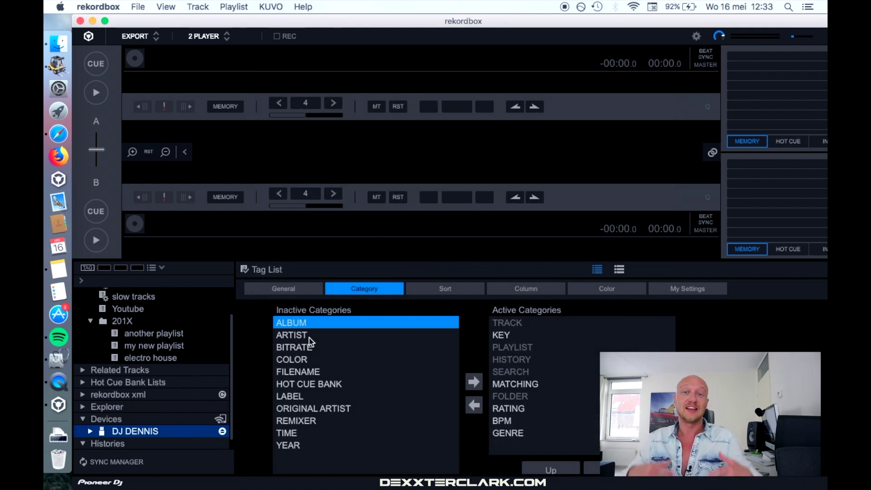
{"action": "left_click", "coordinate": [98, 6]}
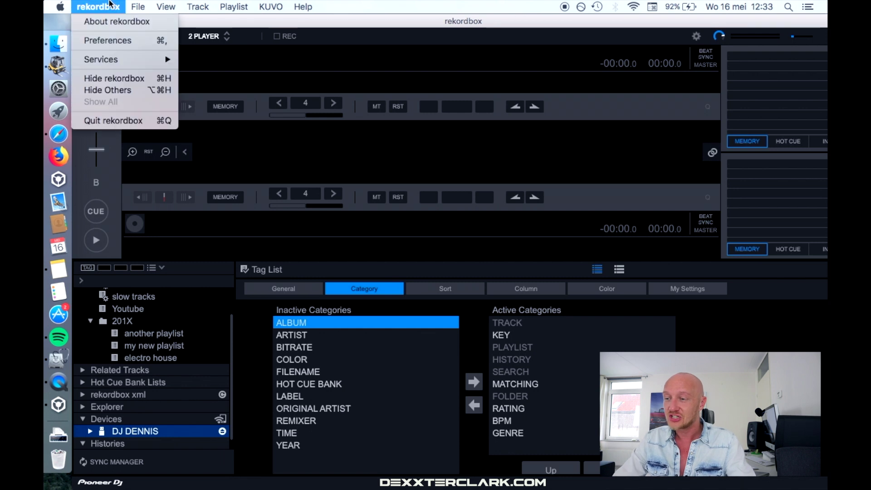
{"action": "left_click", "coordinate": [101, 40]}
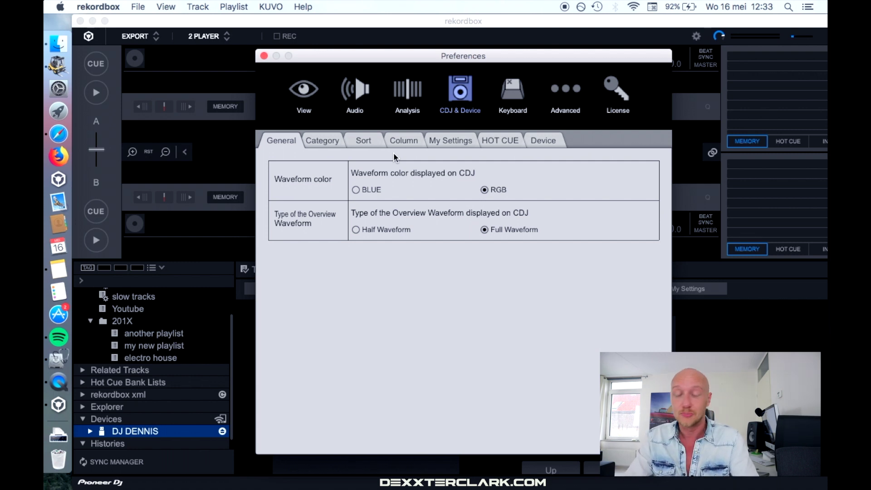
{"action": "left_click", "coordinate": [265, 55]}
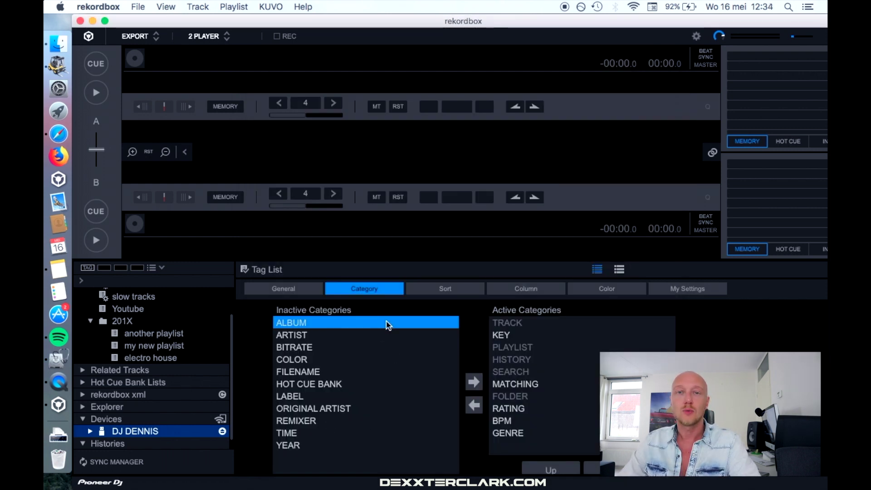
Show the CDJ & Device Category lists in Preferences and select the inactive Album category.
{"action": "left_click", "coordinate": [124, 6]}
{"action": "left_click", "coordinate": [112, 39]}
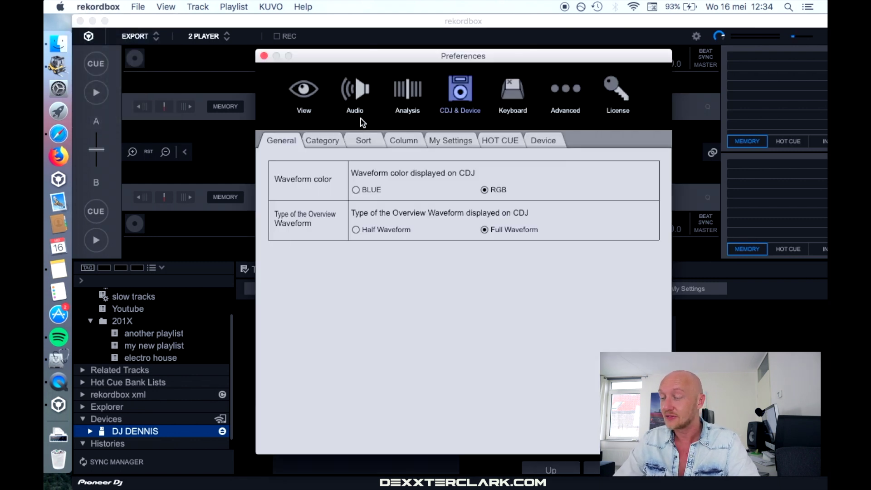
{"action": "left_click", "coordinate": [323, 142]}
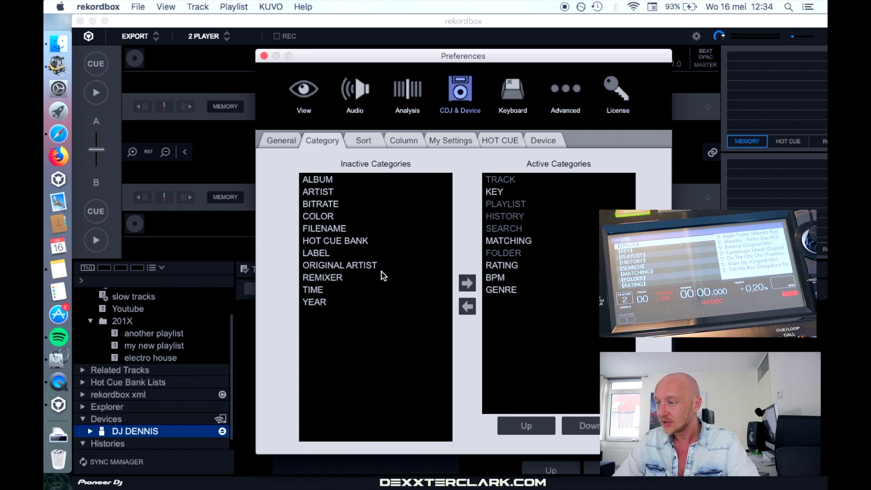
{"action": "left_click", "coordinate": [345, 178]}
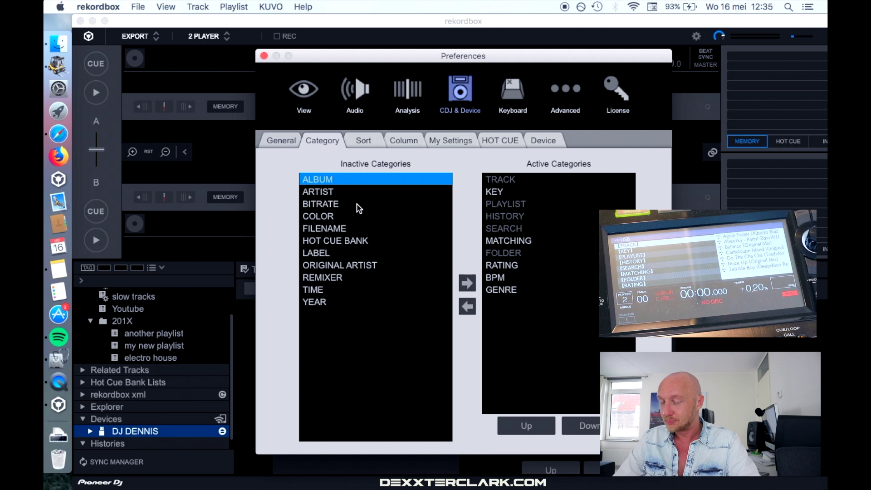
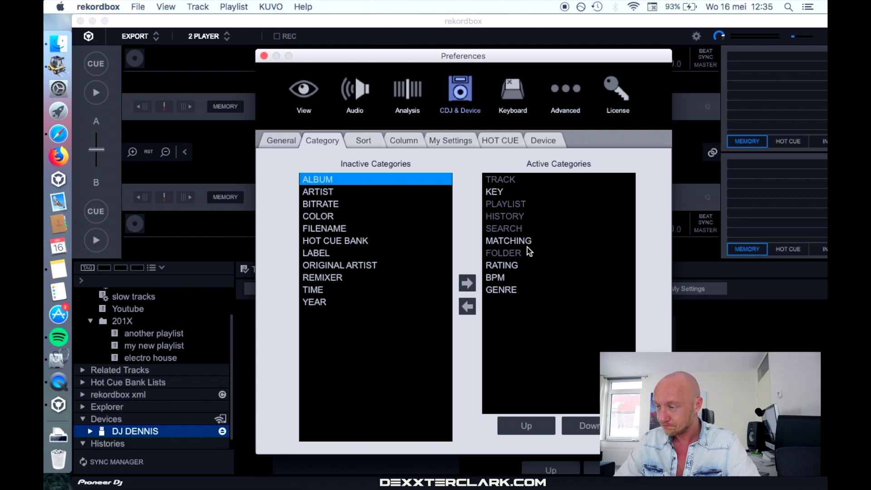
Remove GENRE from the active CDJ categories, then add it back.
{"action": "left_click", "coordinate": [517, 293]}
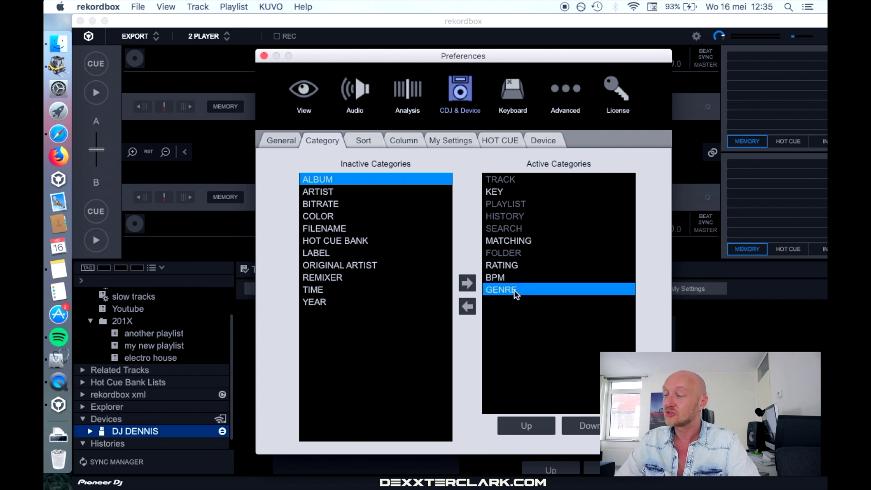
{"action": "left_click", "coordinate": [469, 307]}
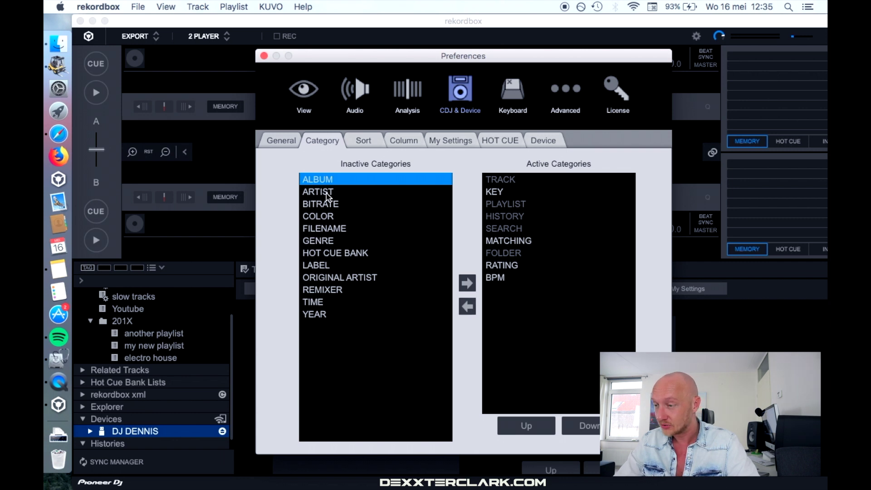
{"action": "left_click", "coordinate": [332, 241]}
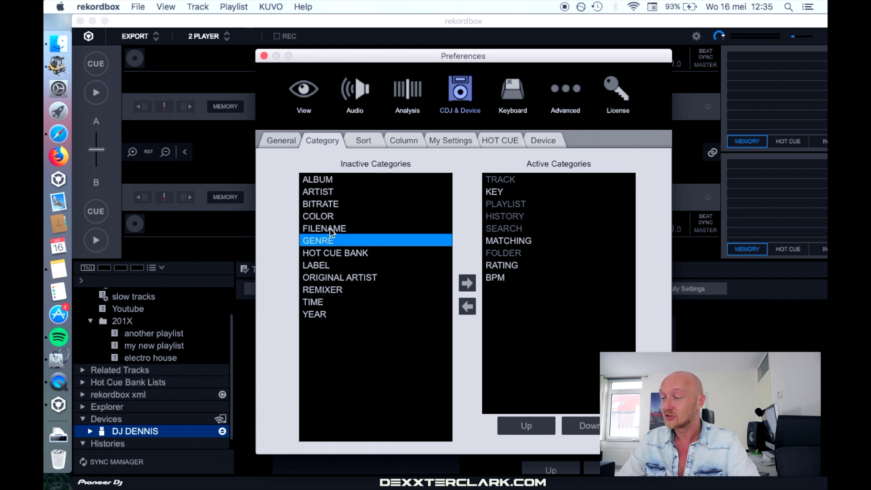
{"action": "left_click", "coordinate": [468, 284]}
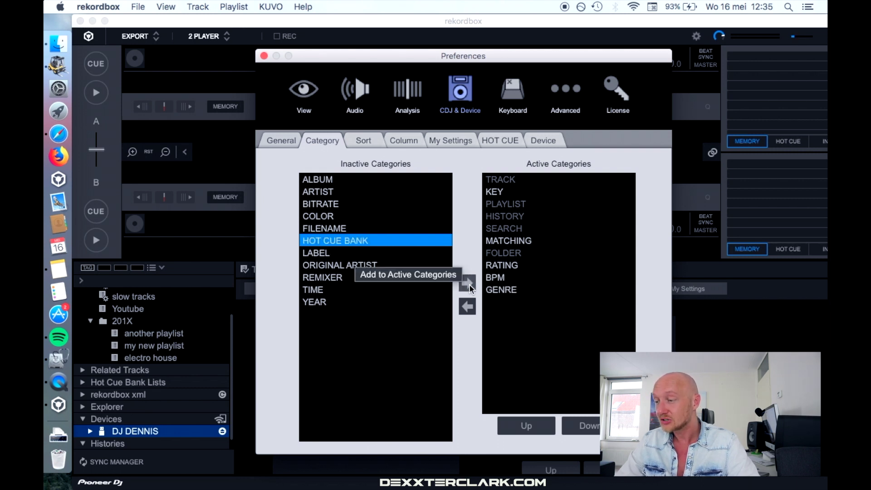
Add YEAR and TIME to the active categories, then remove both again.
{"action": "left_click", "coordinate": [373, 302]}
{"action": "left_click", "coordinate": [461, 286]}
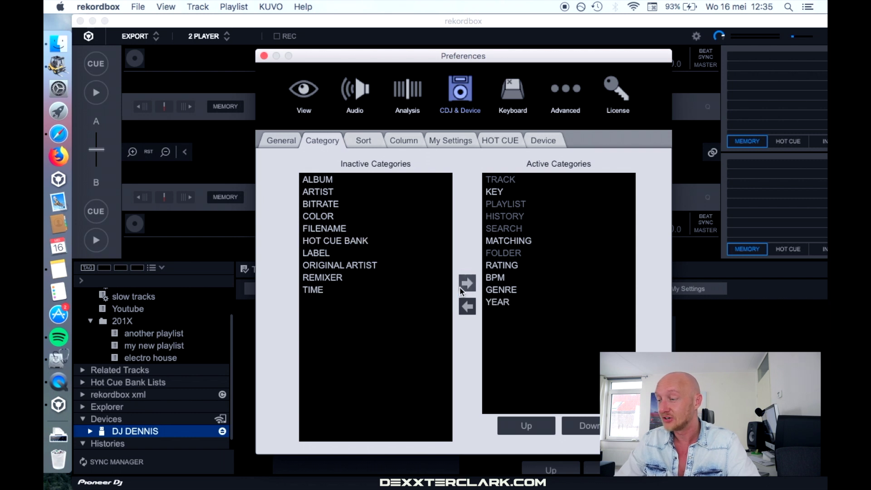
{"action": "left_click", "coordinate": [391, 290]}
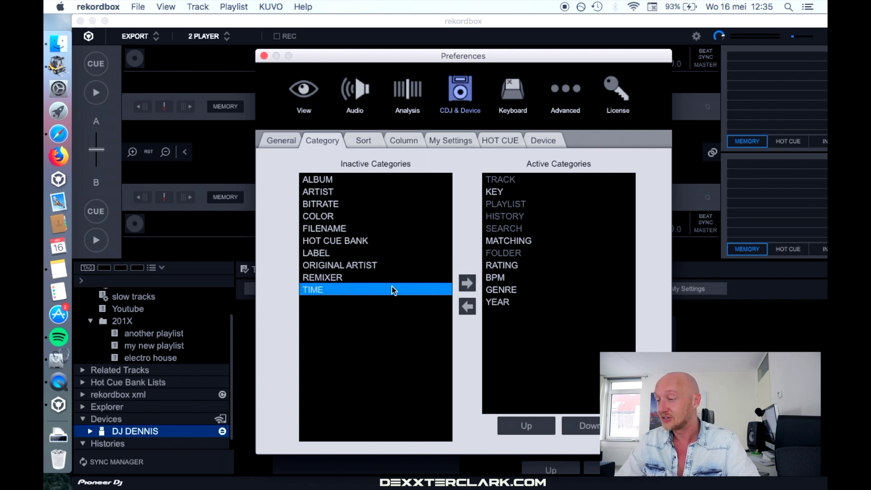
{"action": "left_click", "coordinate": [467, 284]}
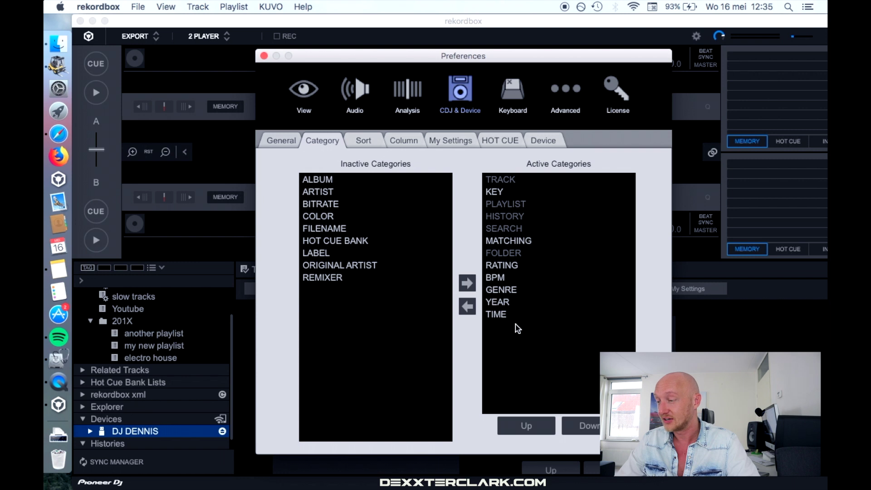
{"action": "left_click", "coordinate": [497, 314]}
{"action": "left_click", "coordinate": [467, 307]}
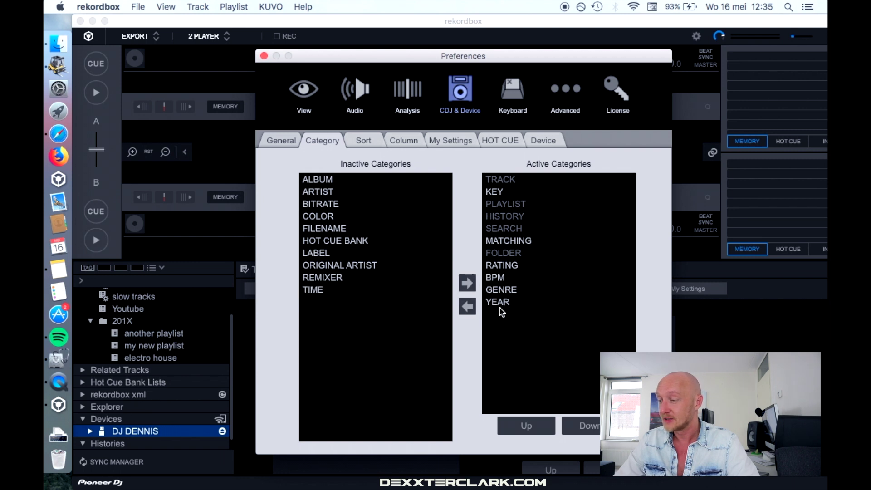
{"action": "left_click", "coordinate": [492, 303]}
{"action": "left_click", "coordinate": [467, 307]}
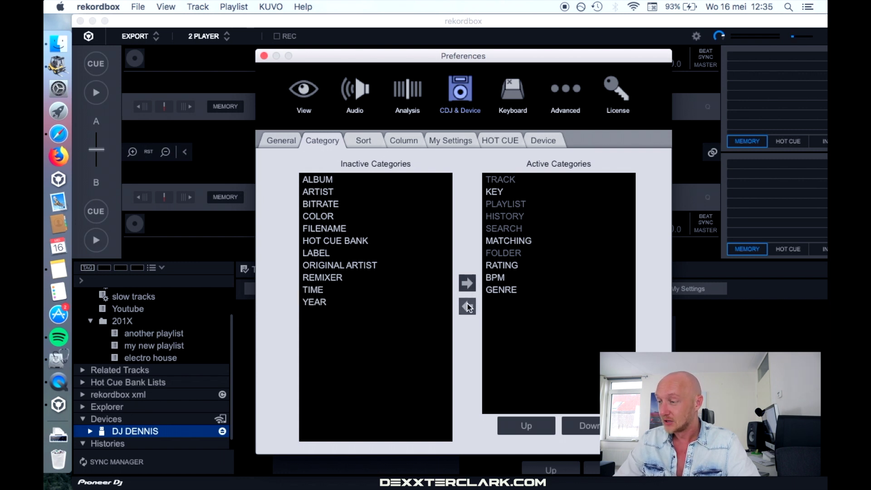
Move GENRE to the top of the active categories, then back to the bottom.
{"action": "left_click", "coordinate": [505, 286]}
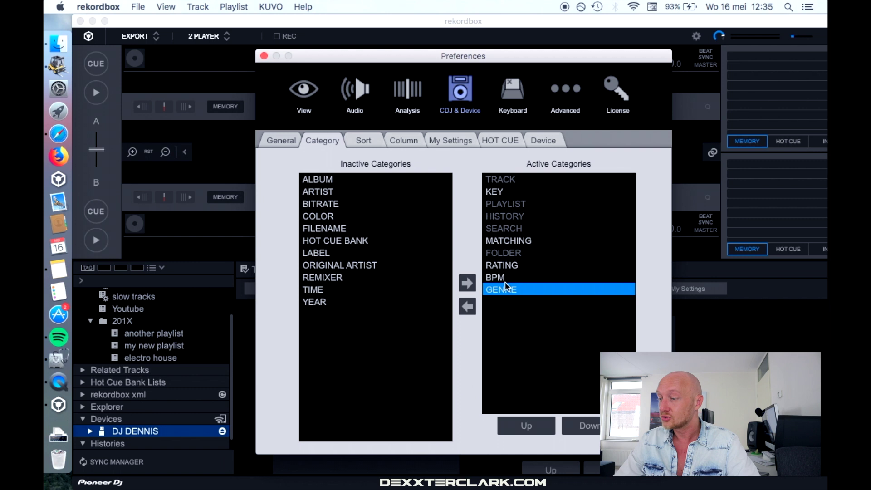
{"action": "left_click", "coordinate": [544, 426]}
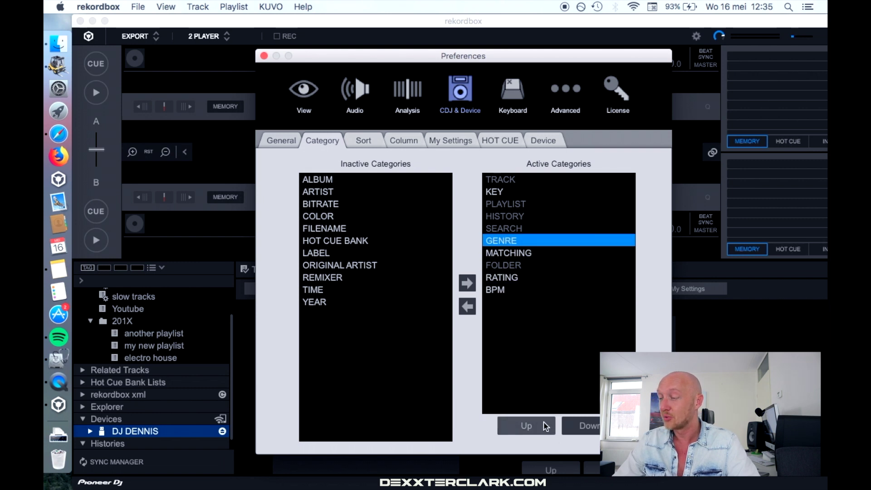
{"action": "left_click", "coordinate": [544, 426]}
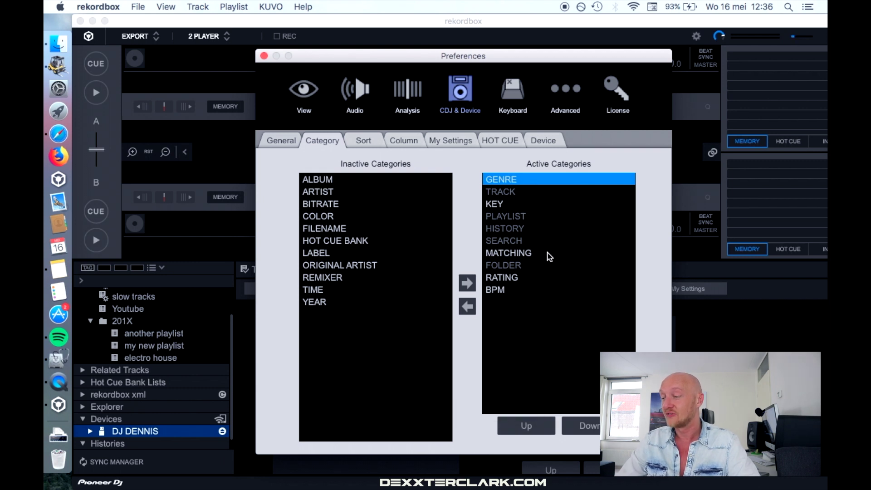
{"action": "left_click", "coordinate": [585, 427]}
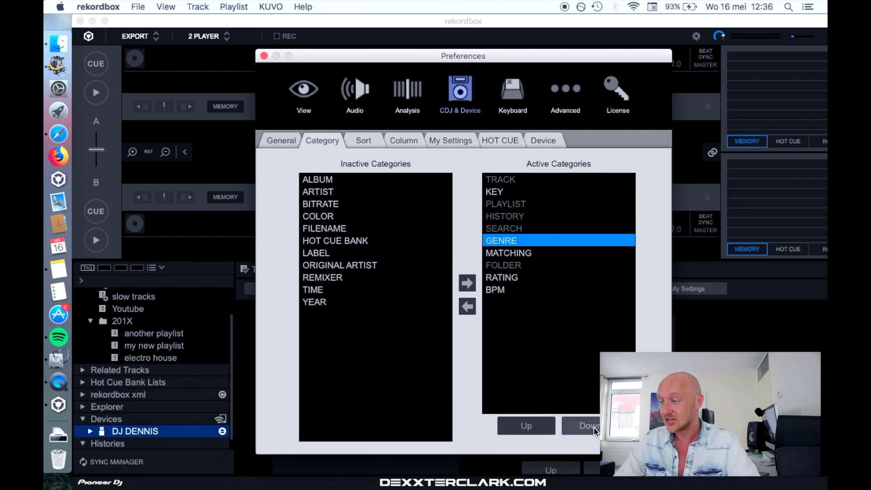
{"action": "left_click", "coordinate": [586, 426]}
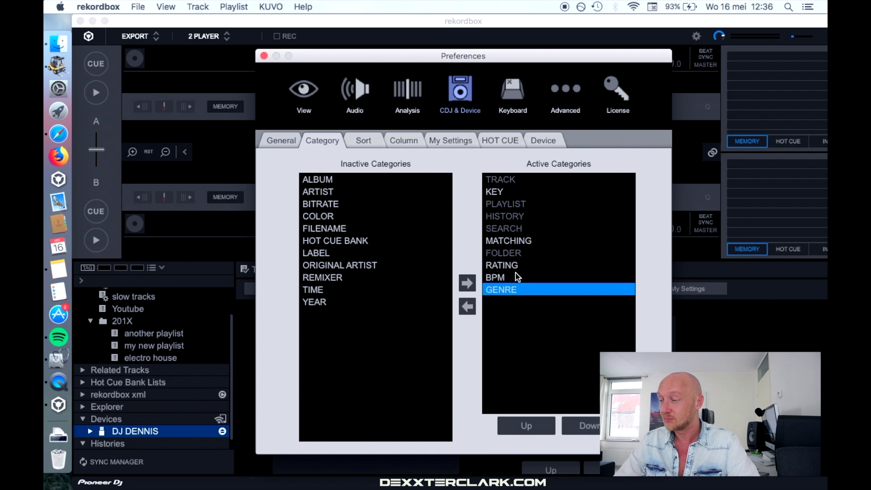
Keep RATING above BPM in the categories and add KEY to the active sort options.
{"action": "left_click", "coordinate": [515, 276]}
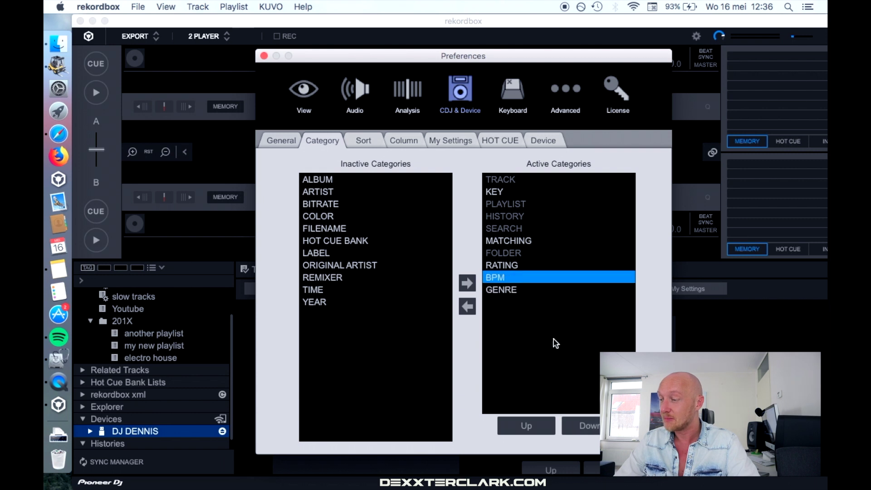
{"action": "left_click", "coordinate": [539, 429]}
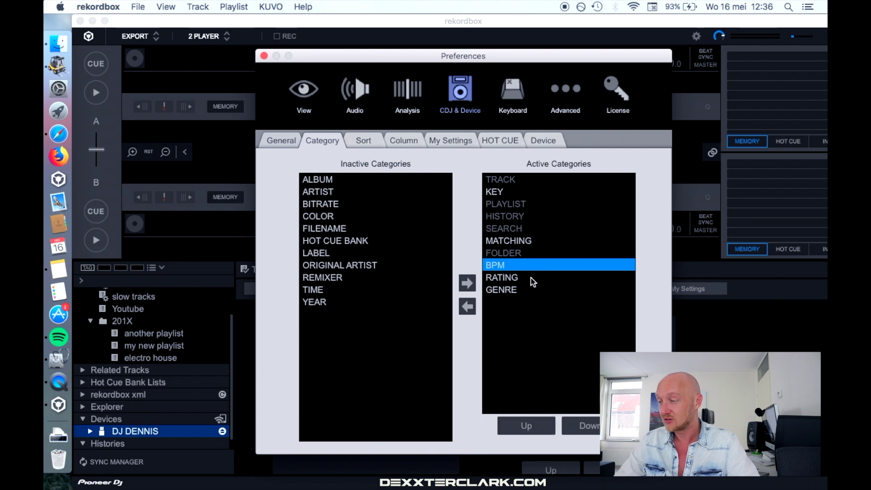
{"action": "left_click", "coordinate": [531, 278]}
{"action": "left_click", "coordinate": [532, 422]}
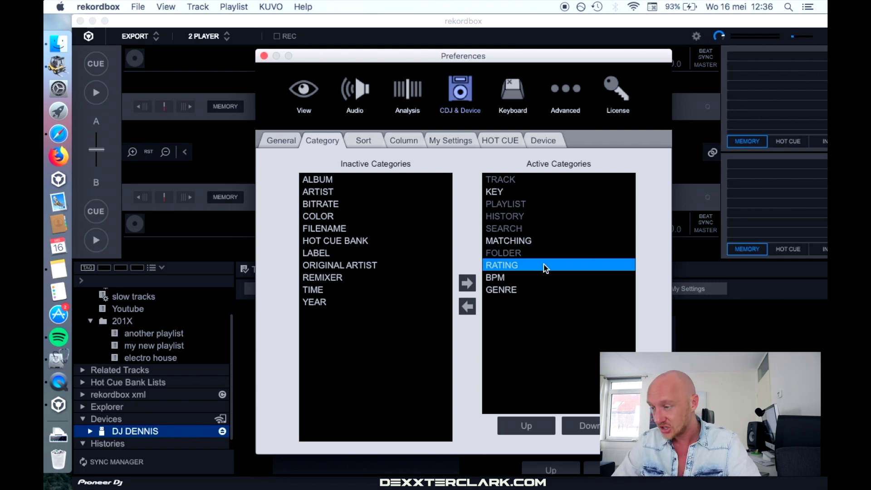
{"action": "left_click", "coordinate": [369, 141]}
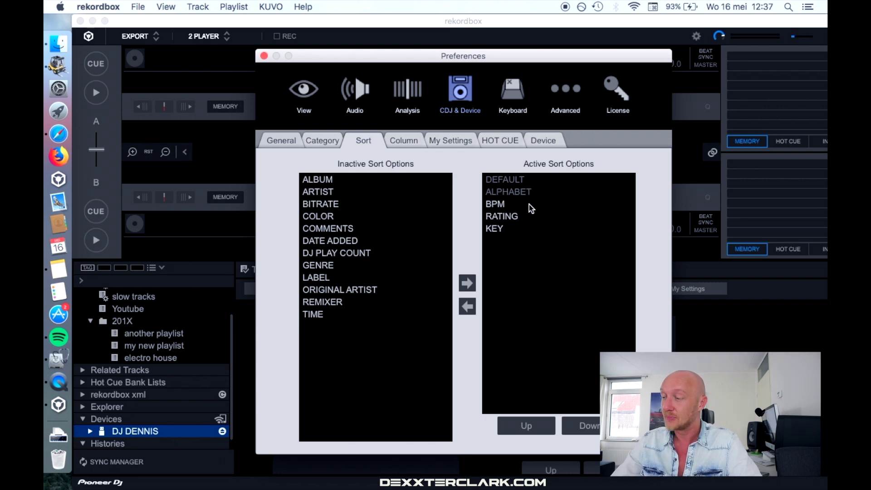
{"action": "left_click", "coordinate": [523, 231]}
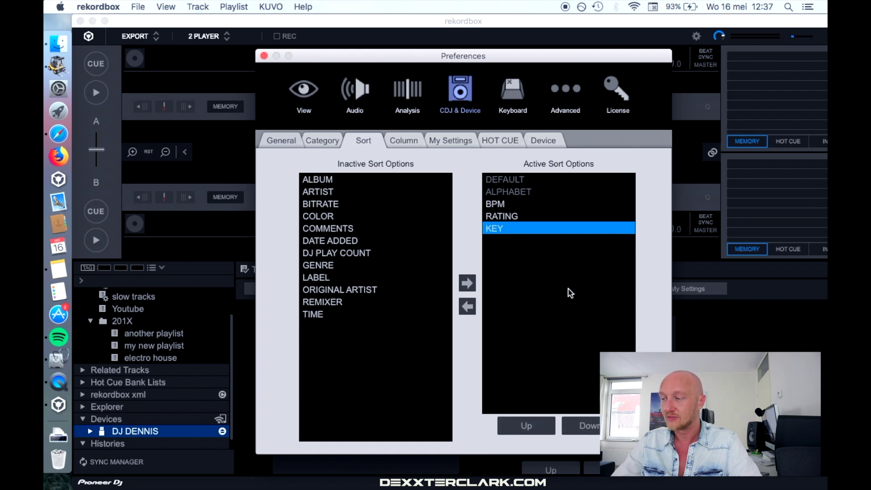
Set the CDJ track-name column to KEY, then change it to BPM.
{"action": "left_click", "coordinate": [396, 142]}
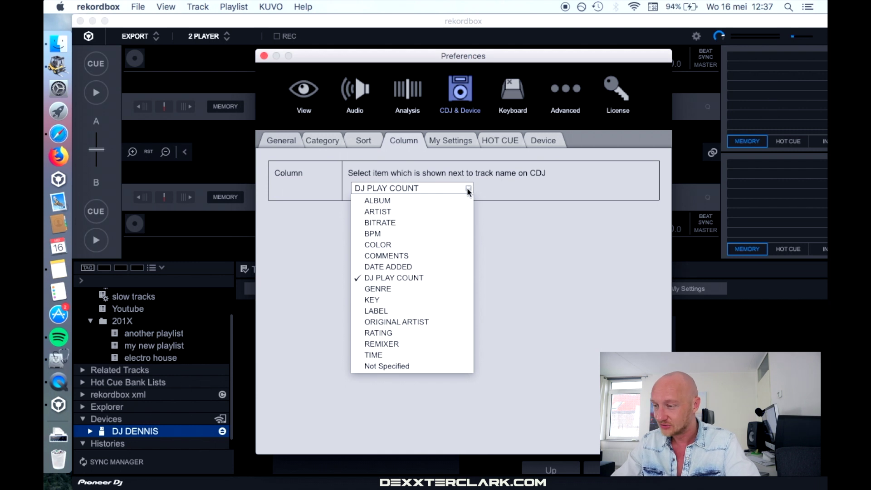
{"action": "left_click", "coordinate": [435, 300]}
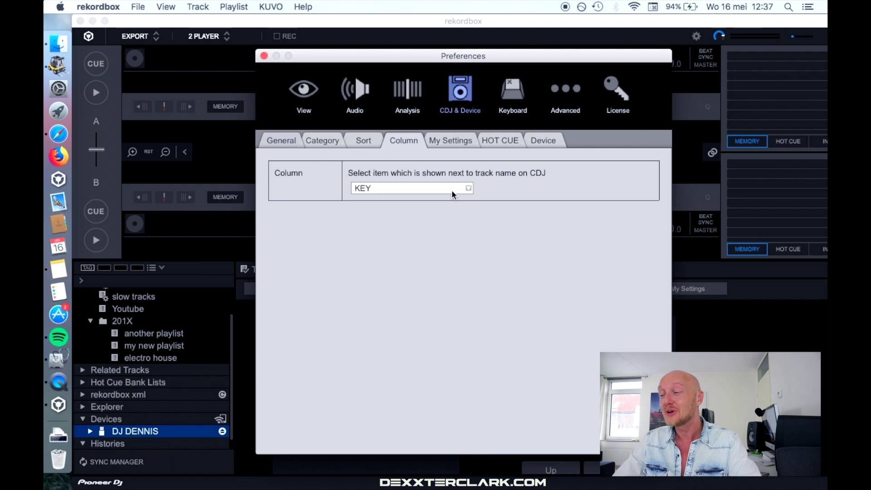
{"action": "left_click", "coordinate": [452, 190]}
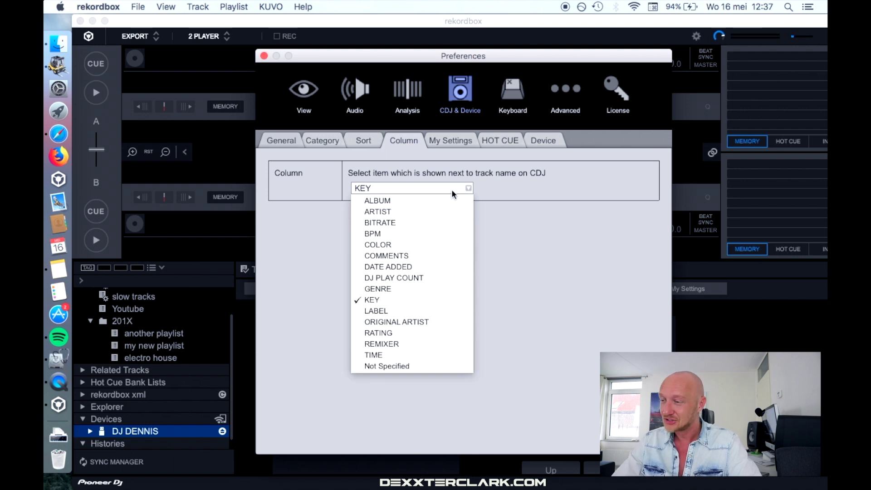
{"action": "left_click", "coordinate": [439, 238]}
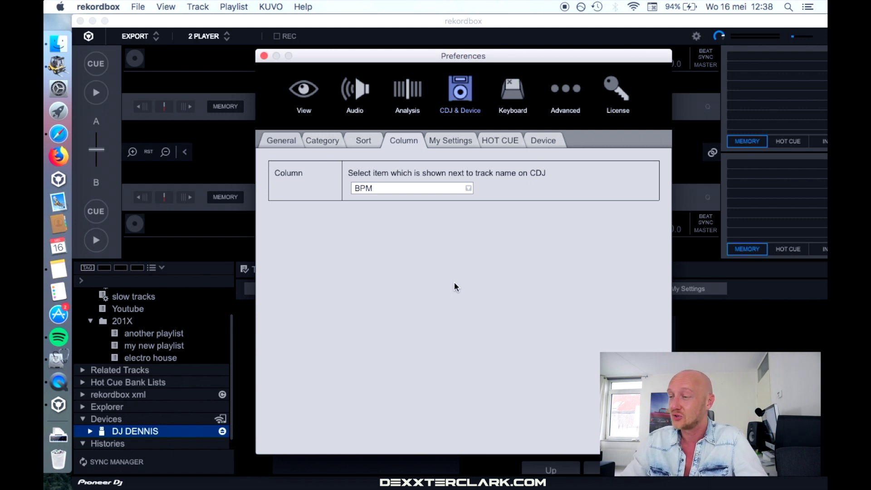
Show the General CDJ settings with RGB waveform colour and full overview waveform.
{"action": "left_click", "coordinate": [274, 136]}
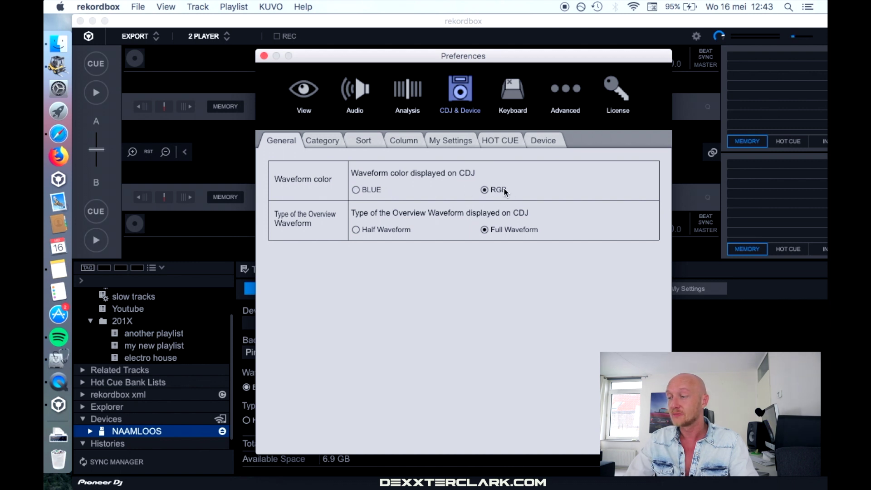
Close Preferences and change the NAAMLOOS device's background colour from Pink to Red.
{"action": "left_click", "coordinate": [264, 57]}
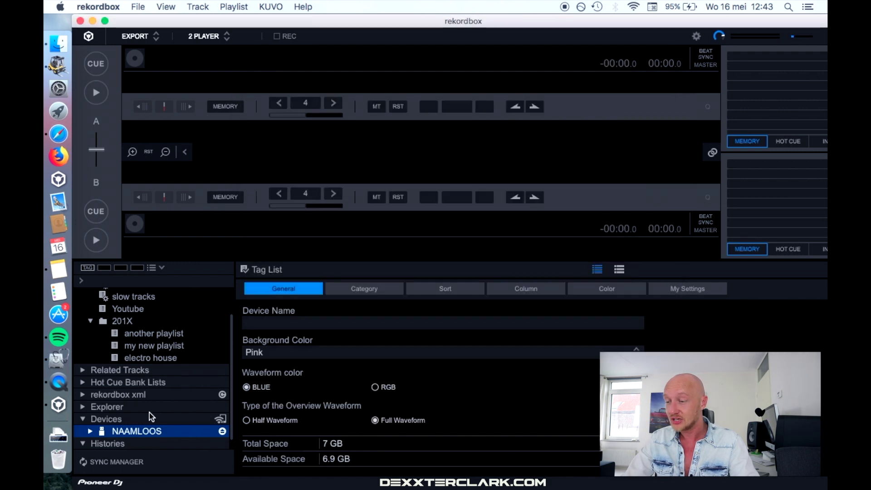
{"action": "left_click", "coordinate": [166, 436]}
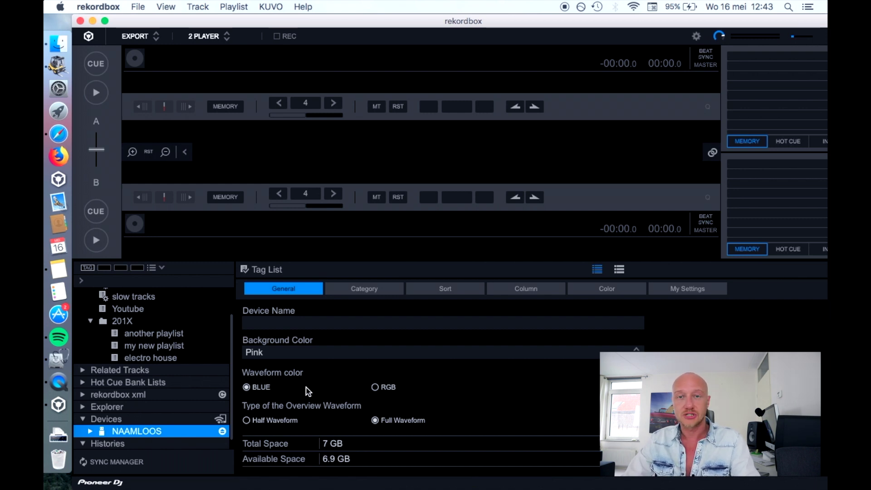
{"action": "left_click", "coordinate": [316, 355]}
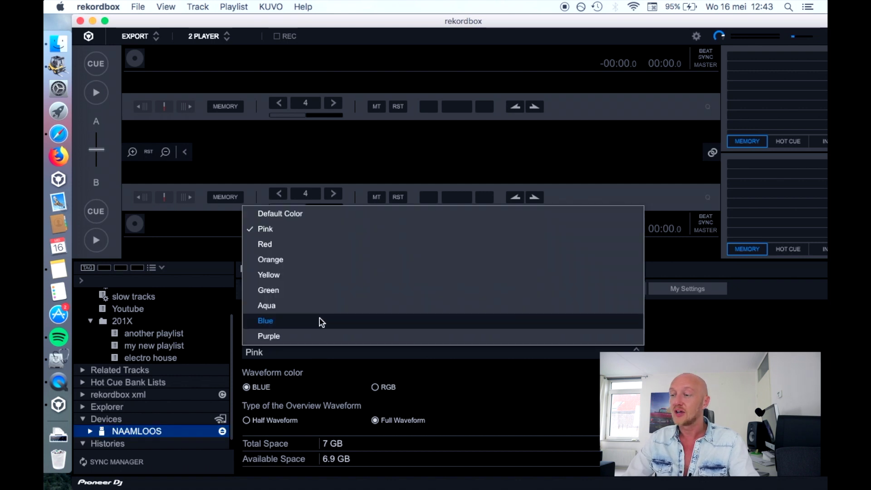
{"action": "left_click", "coordinate": [306, 247]}
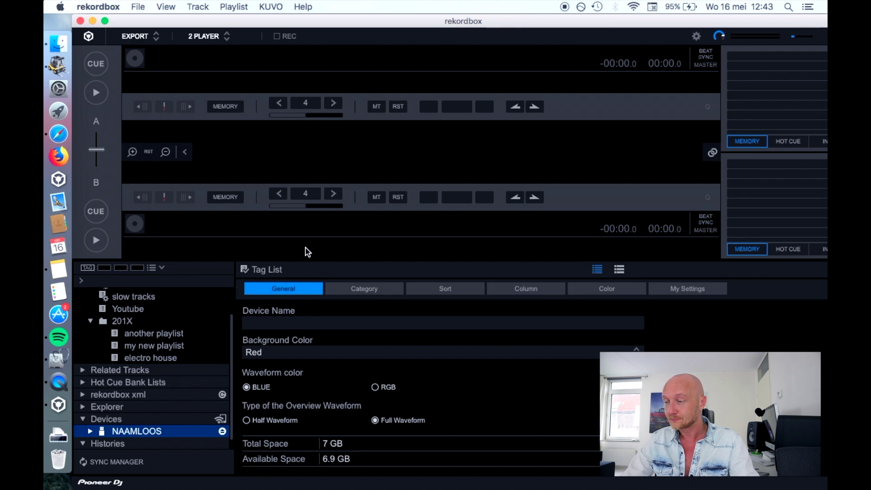